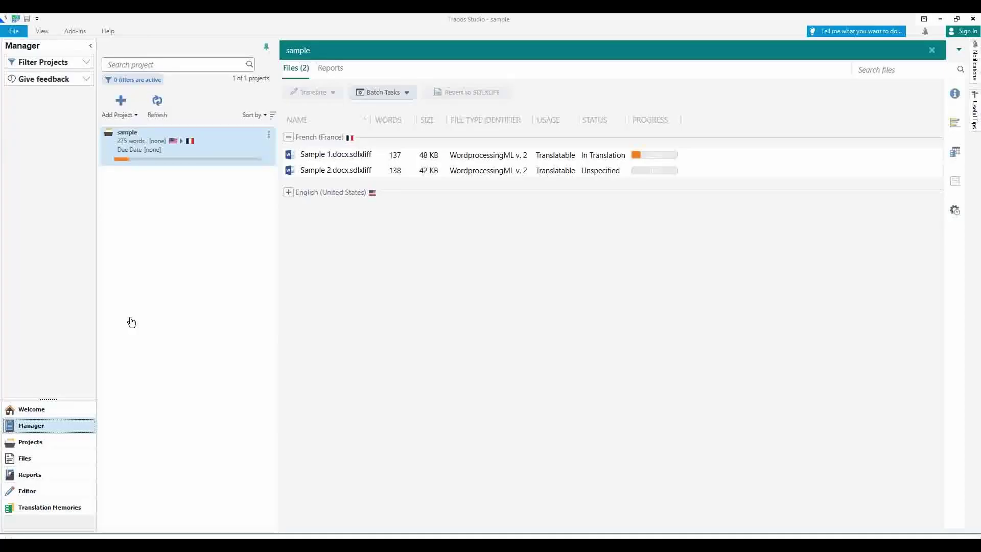
# Open the Add Project dropdown for the 'sample' project in Manager view.
pyautogui.click(133, 116)
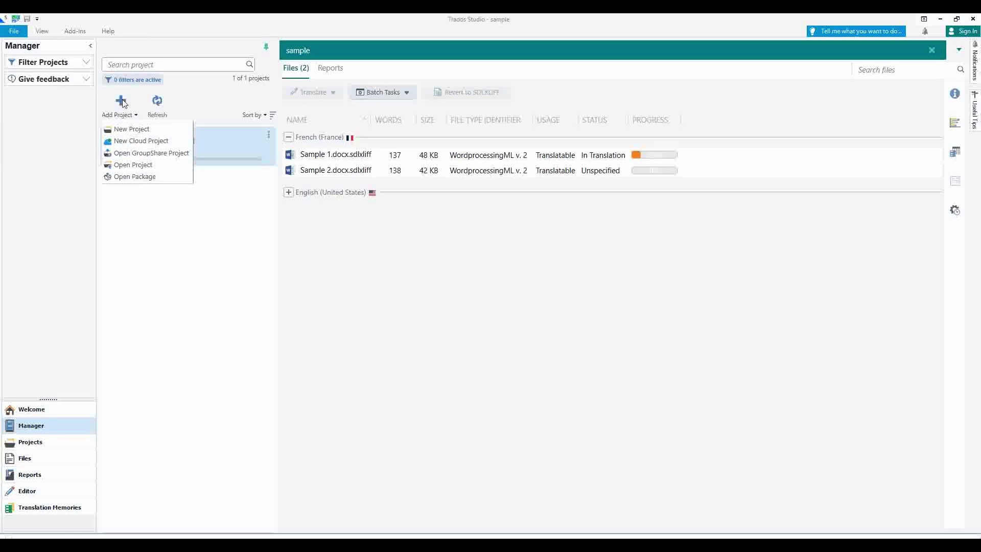
# Expand the English (United States) file group and glance at the project sorting options.
pyautogui.click(166, 250)
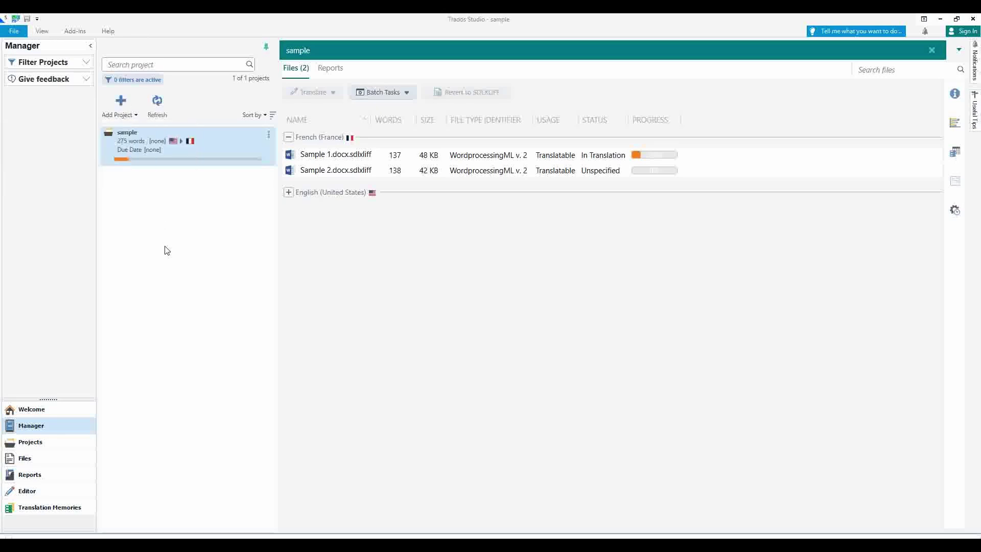
pyautogui.click(288, 193)
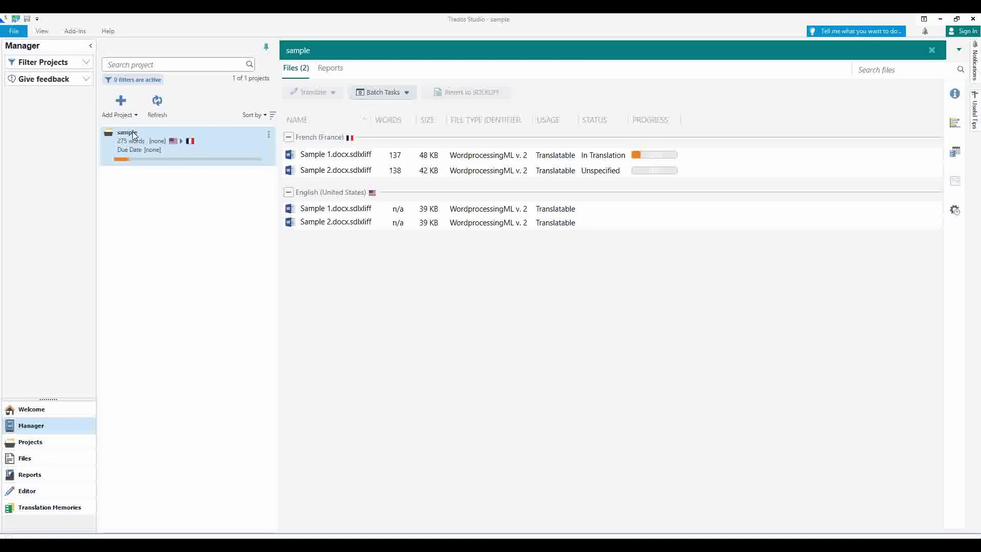
pyautogui.click(265, 118)
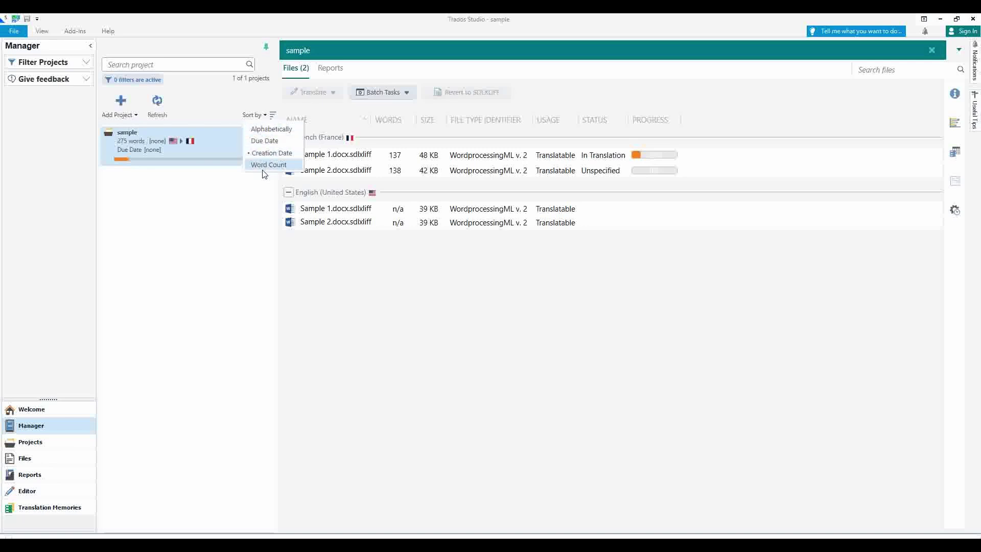
pyautogui.click(338, 72)
# Switch between the Reports and Files tabs and browse the available batch tasks.
pyautogui.click(337, 69)
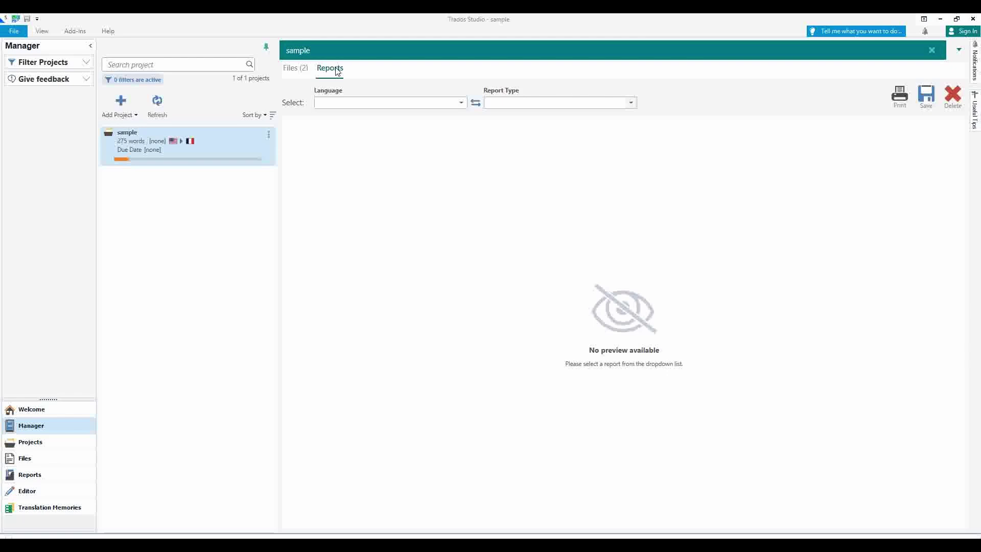
pyautogui.click(295, 68)
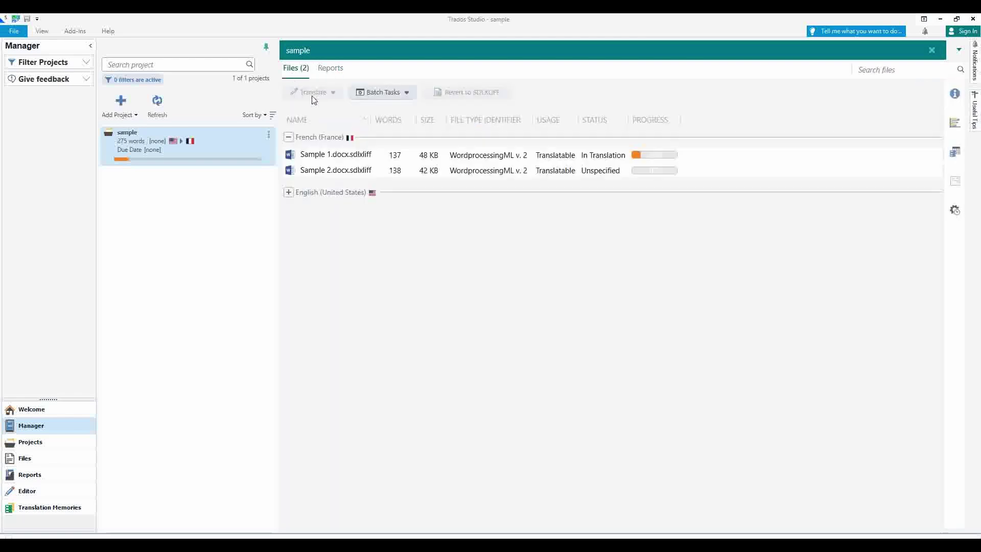
pyautogui.click(390, 92)
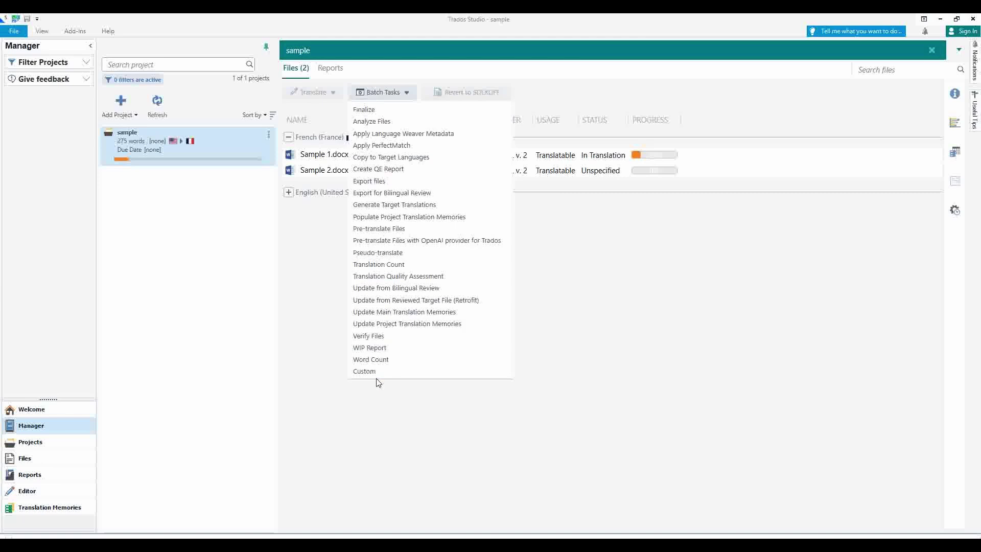
pyautogui.click(315, 285)
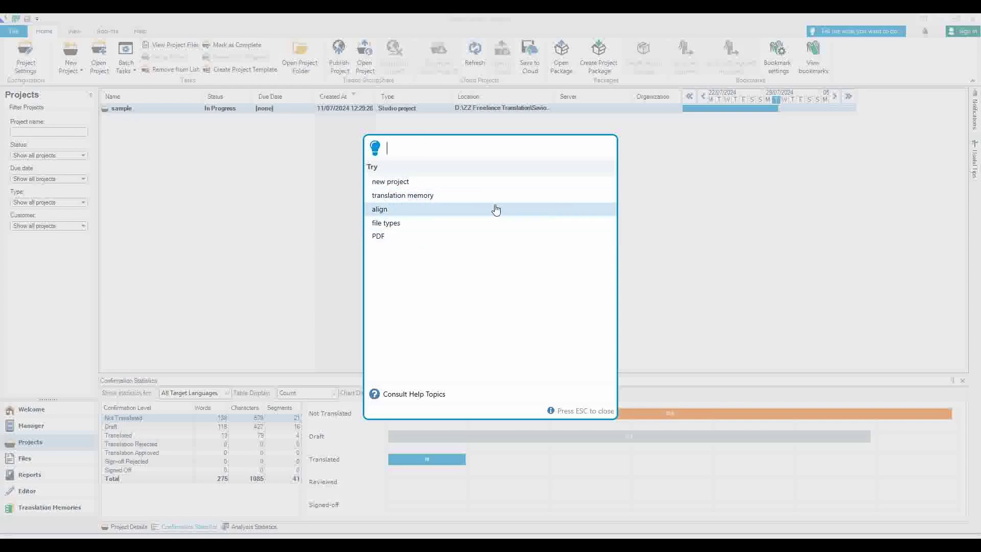
# Search Tell Me for PDF and jump to the project's File Types > PDF > Common settings.
pyautogui.click(490, 236)
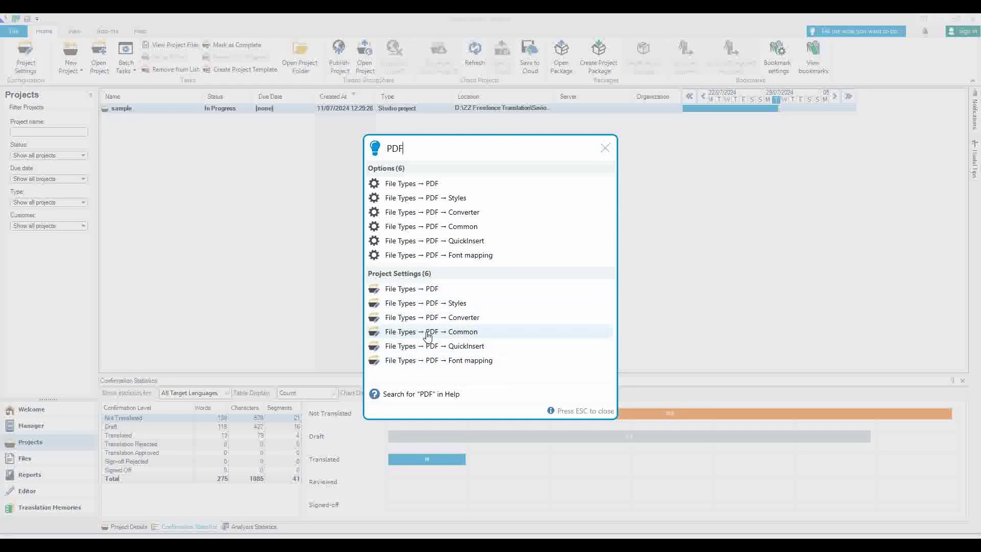
pyautogui.click(428, 333)
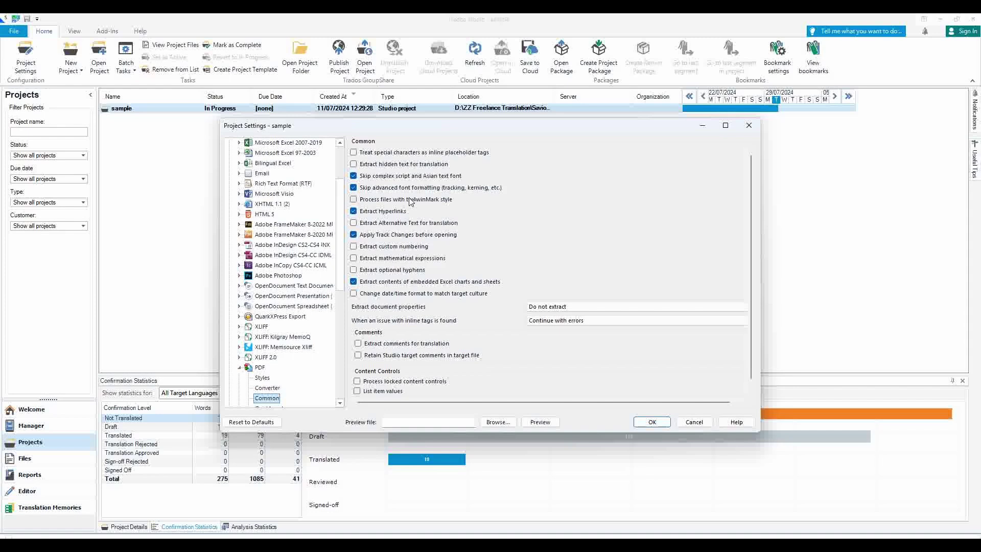
# Go to All Language Pairs > Translation Memory and Automated Translation and list the addable providers.
pyautogui.scroll(-1, 461, 298)
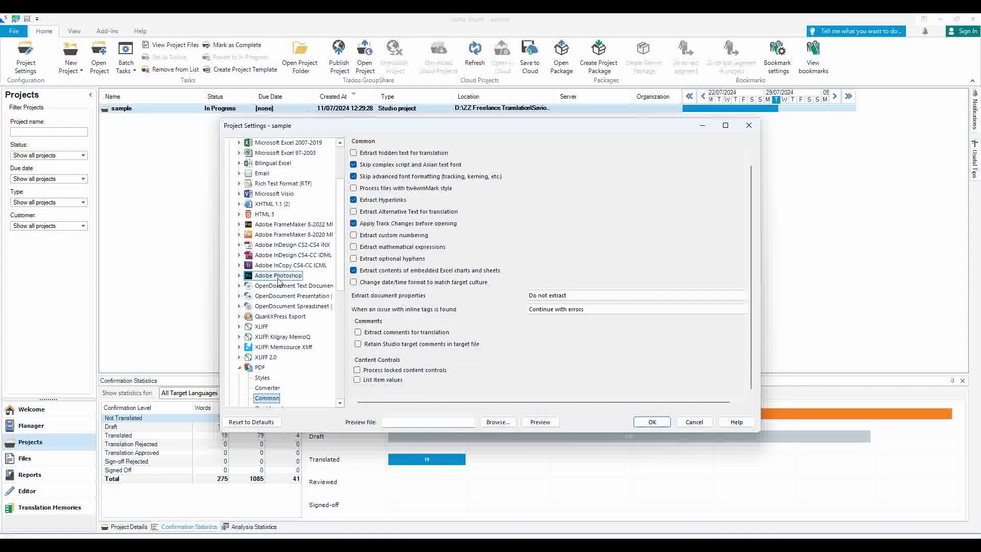
pyautogui.scroll(3, 279, 282)
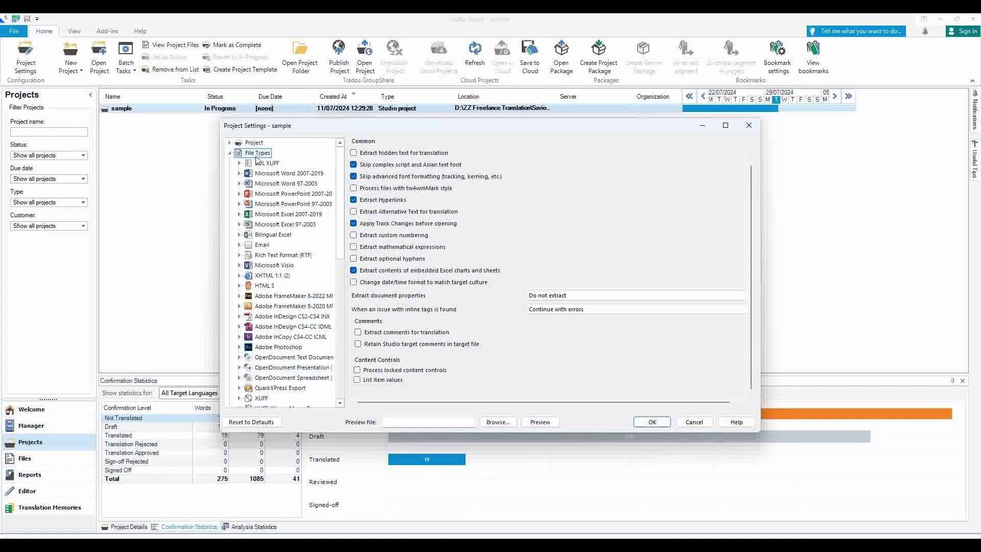
pyautogui.scroll(-2, 276, 281)
pyautogui.scroll(-2, 276, 286)
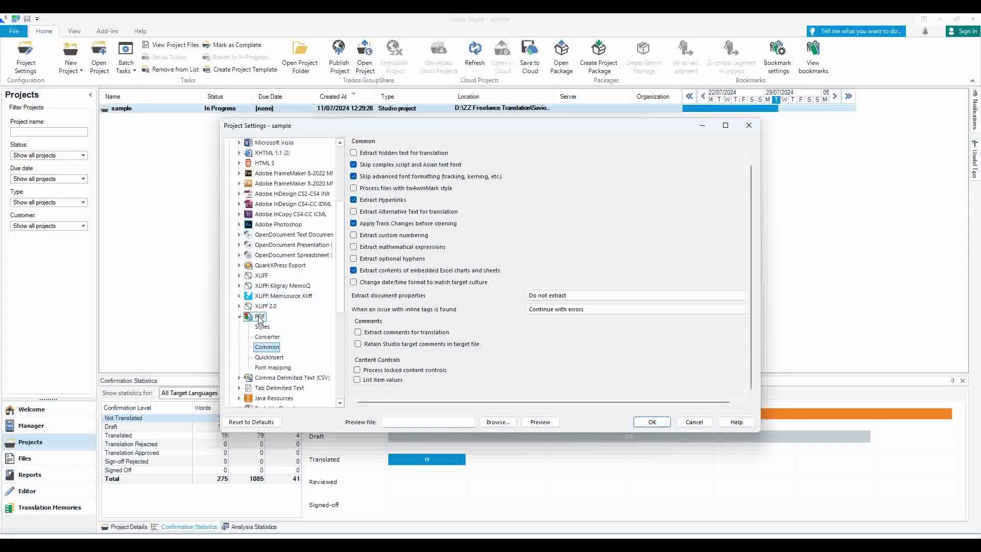
pyautogui.click(647, 424)
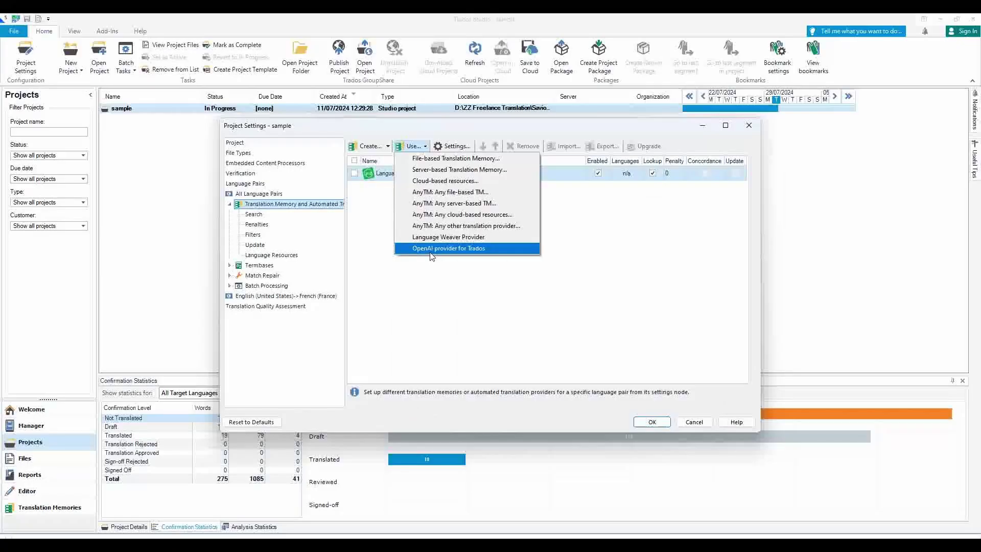
# Add the OpenAI provider and start a new model connection using OpenAI as provider.
pyautogui.click(429, 247)
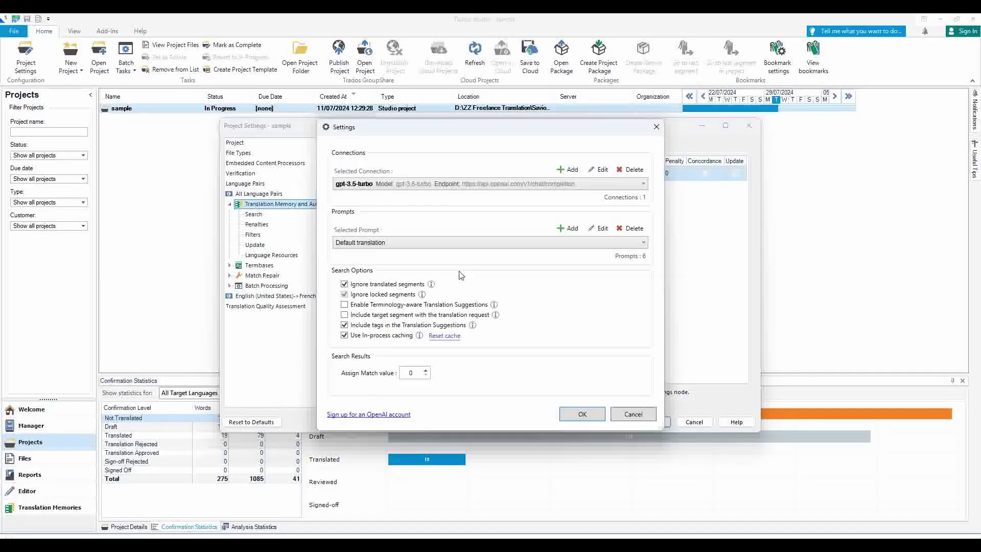
pyautogui.click(398, 185)
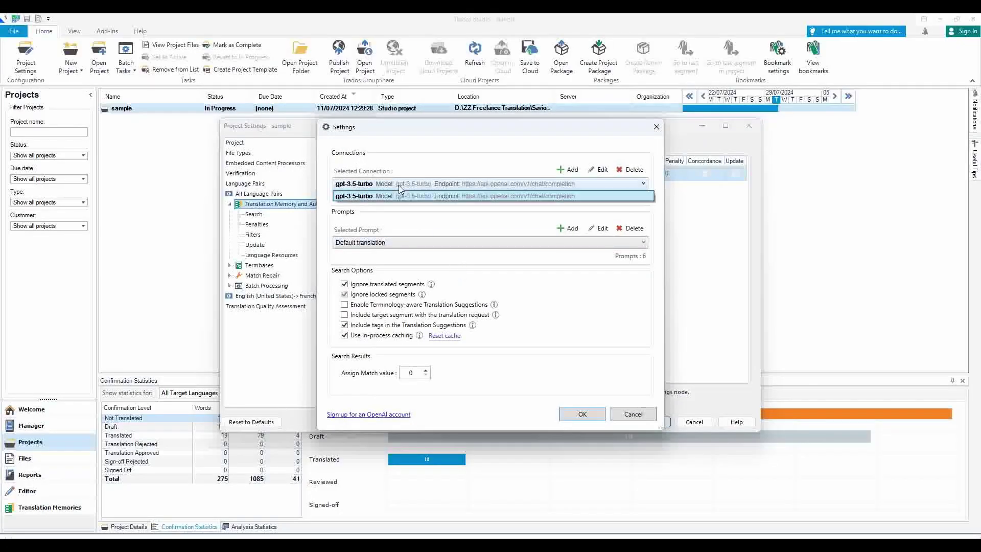
pyautogui.click(567, 169)
pyautogui.click(410, 250)
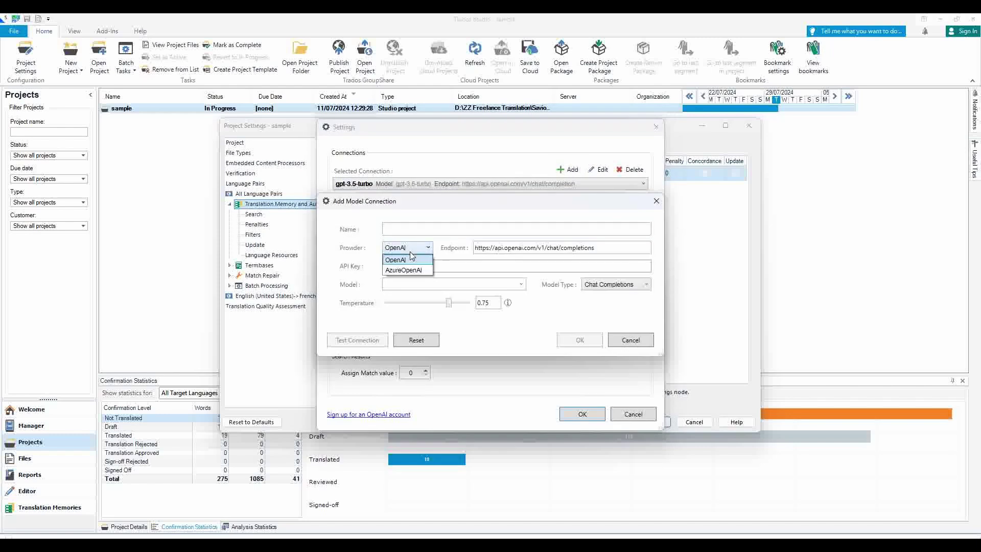
pyautogui.click(392, 271)
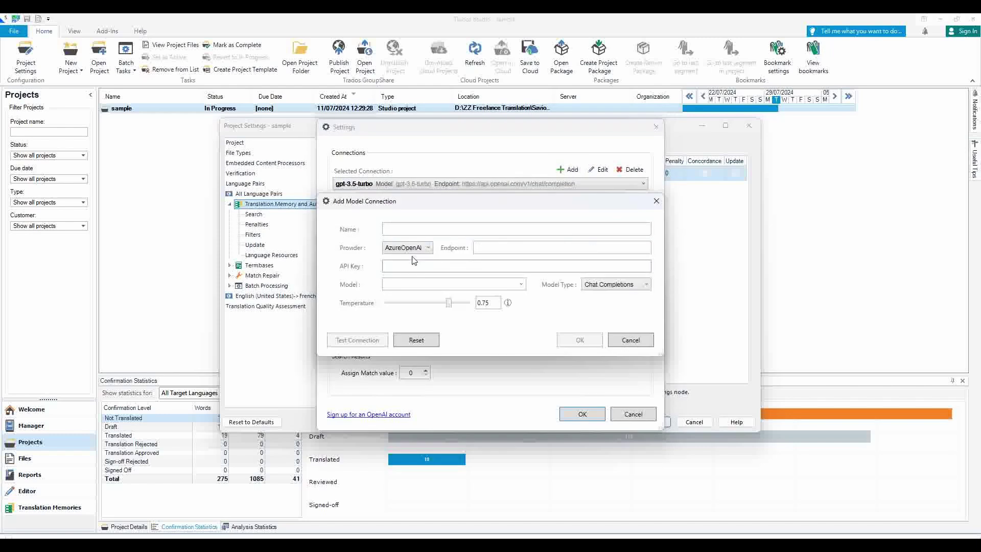
pyautogui.click(407, 251)
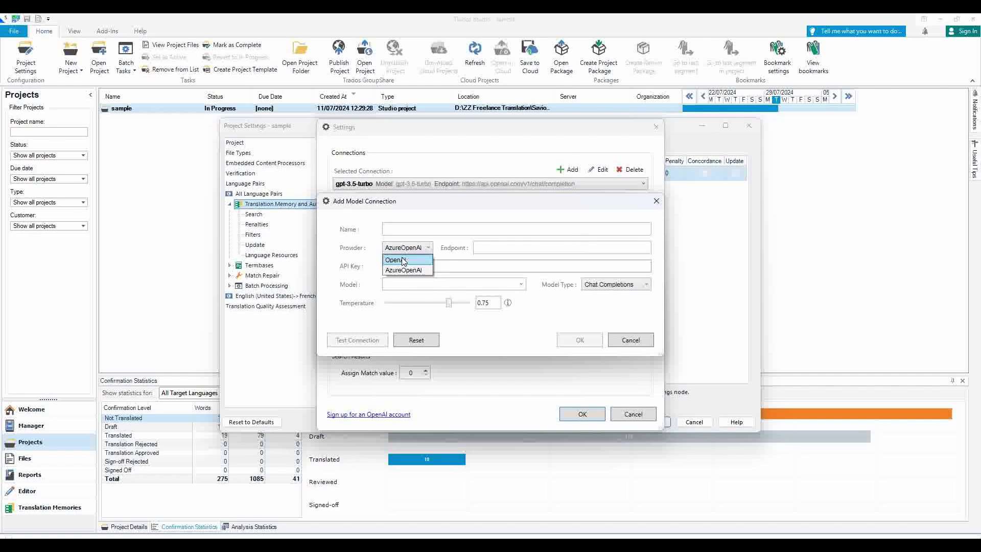
pyautogui.click(404, 258)
# Review Chat Completions, gpt-3.5-turbo, 0.75 temperature and API key fields, then cancel everything.
pyautogui.click(616, 285)
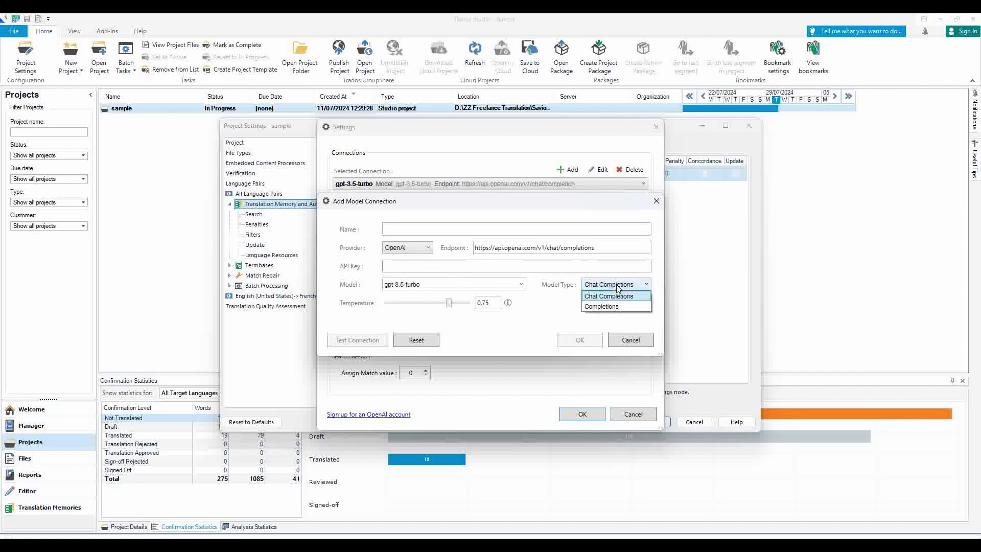
pyautogui.click(613, 293)
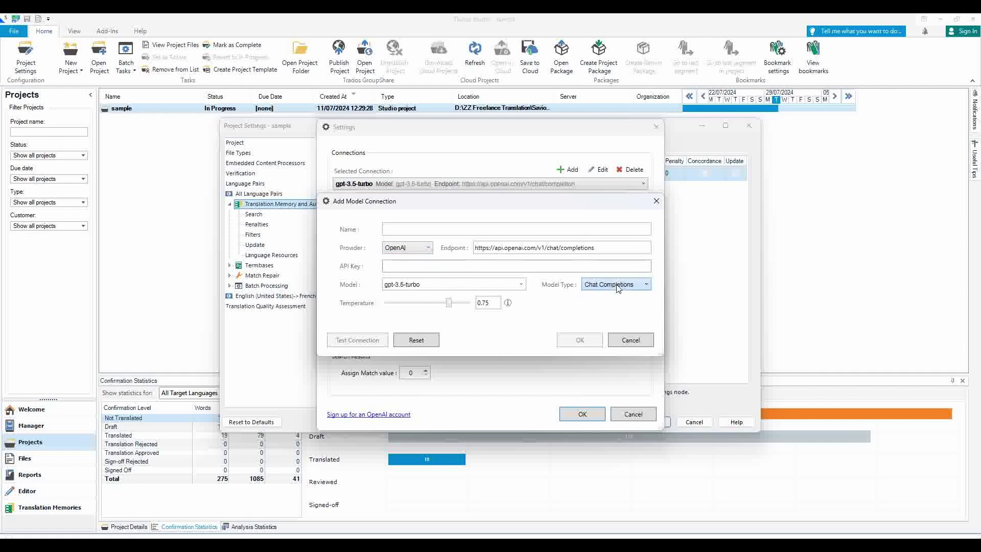
pyautogui.doubleClick(407, 285)
pyautogui.click(493, 303)
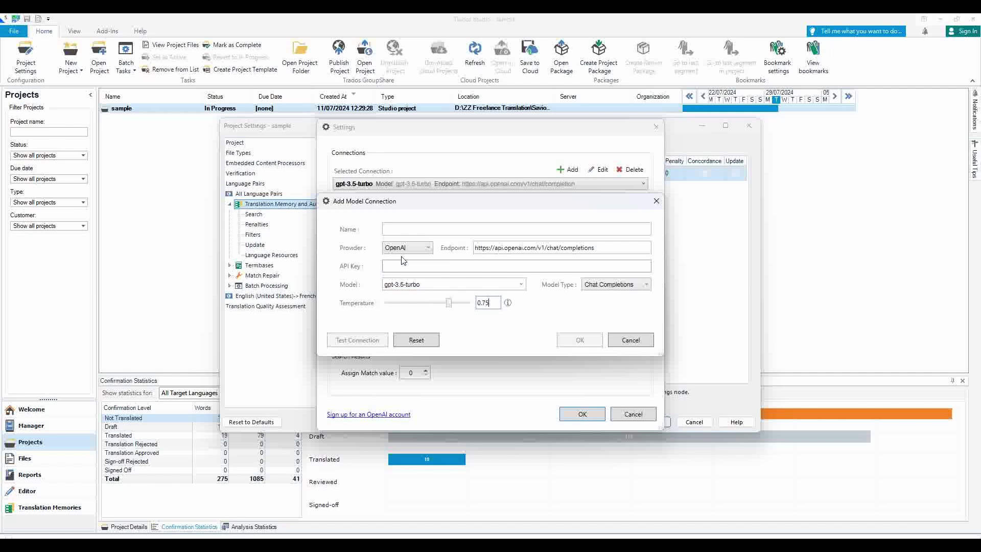
pyautogui.click(402, 264)
pyautogui.click(400, 229)
pyautogui.click(408, 268)
pyautogui.click(634, 340)
pyautogui.click(631, 414)
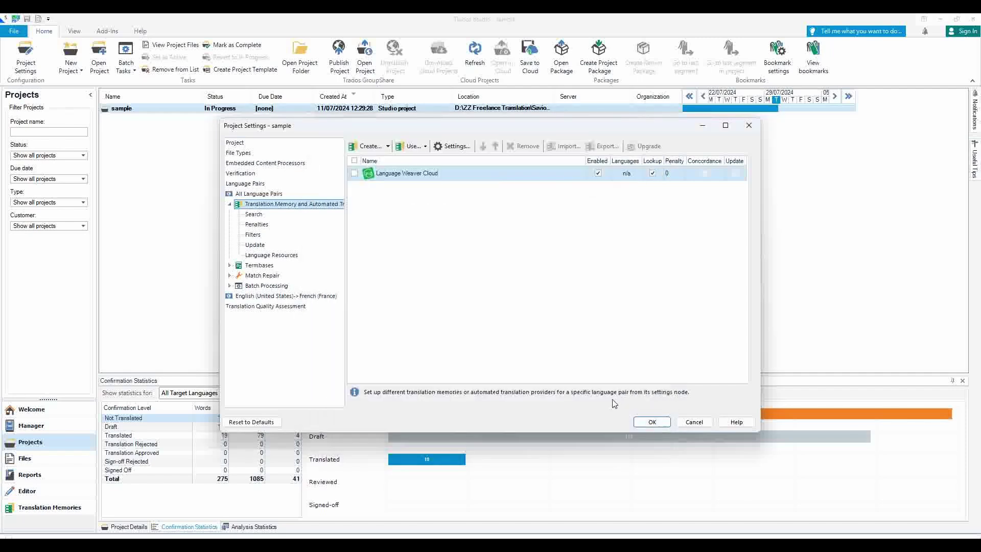
# Dismiss the reopened OpenAI settings and launch the Language Weaver provider instead.
pyautogui.click(426, 146)
pyautogui.click(428, 256)
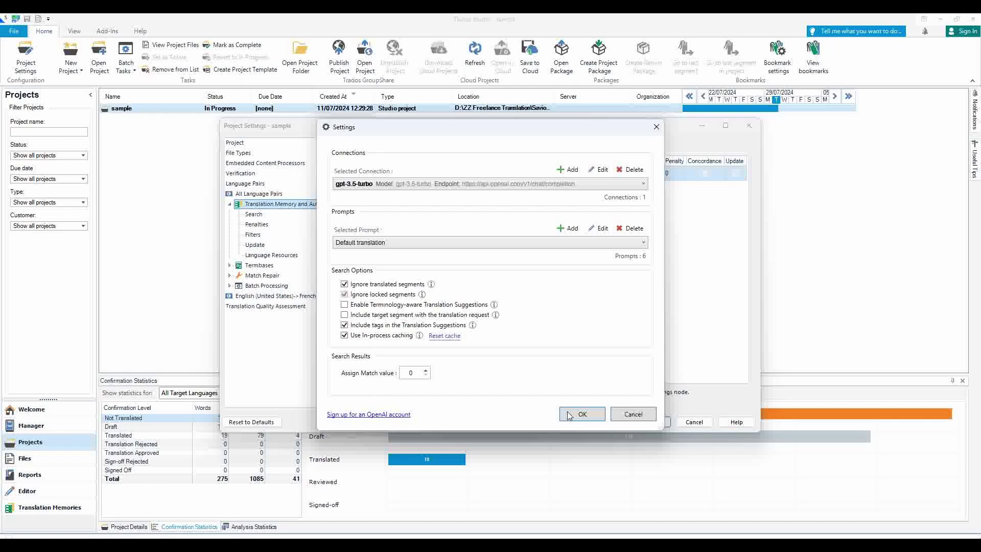
pyautogui.click(622, 413)
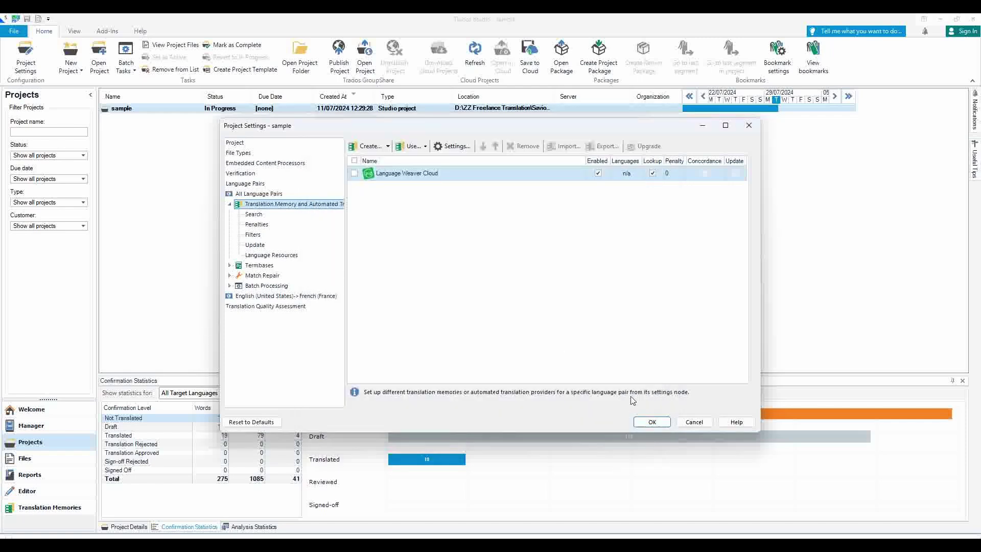
pyautogui.click(652, 419)
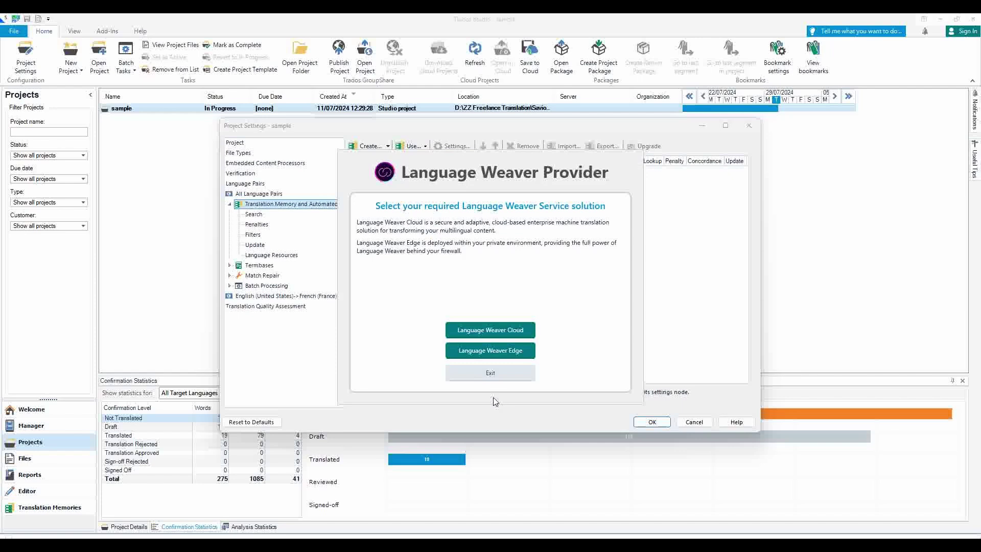
# Choose Language Weaver Cloud and sign in with an RWS ID SSO account.
pyautogui.click(485, 333)
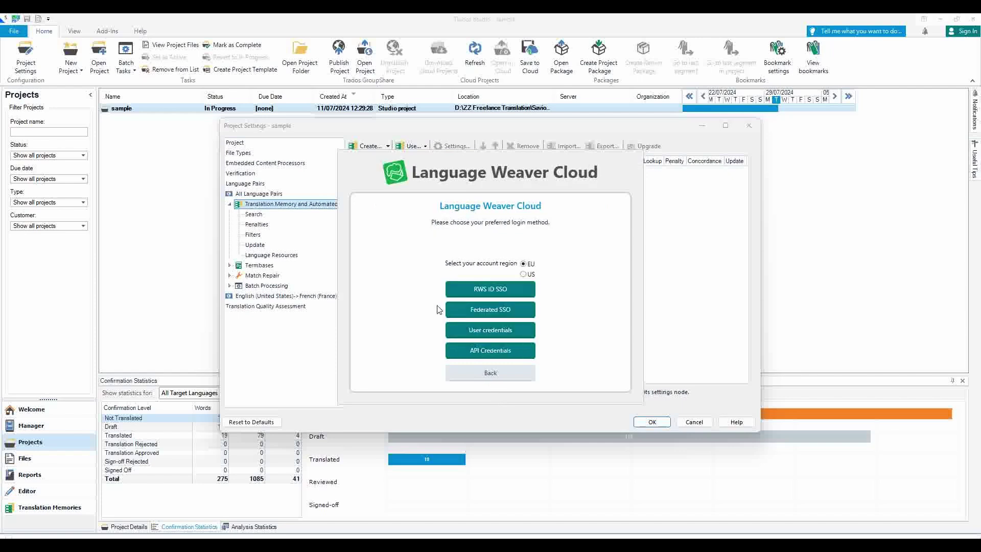
pyautogui.click(474, 293)
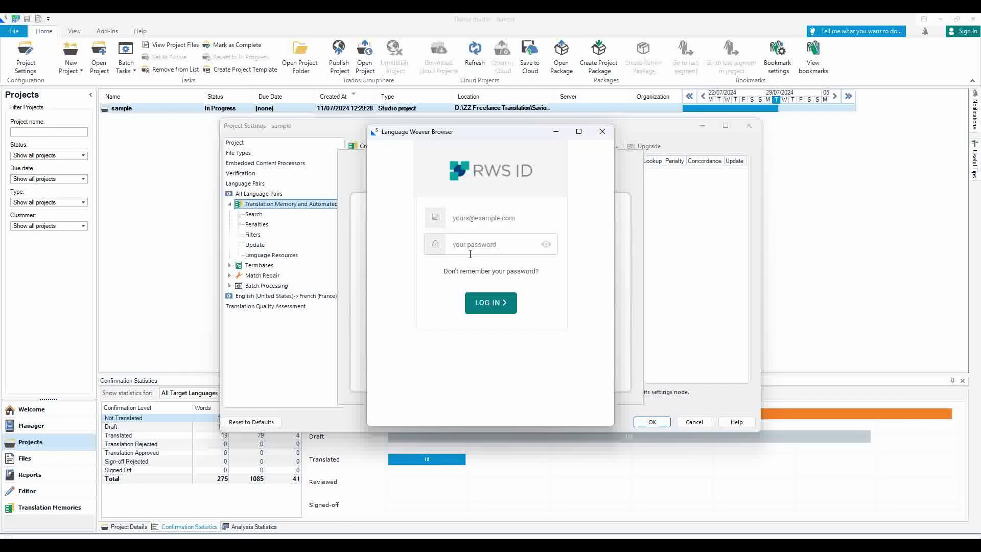
pyautogui.click(457, 221)
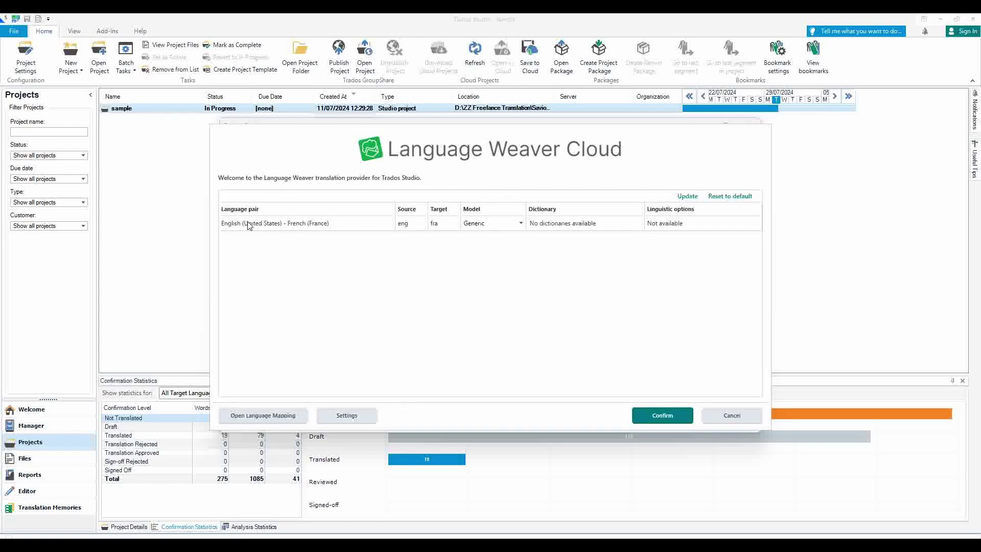
# Select the English (United States)–French (France) pair and update its Language Weaver models.
pyautogui.click(507, 226)
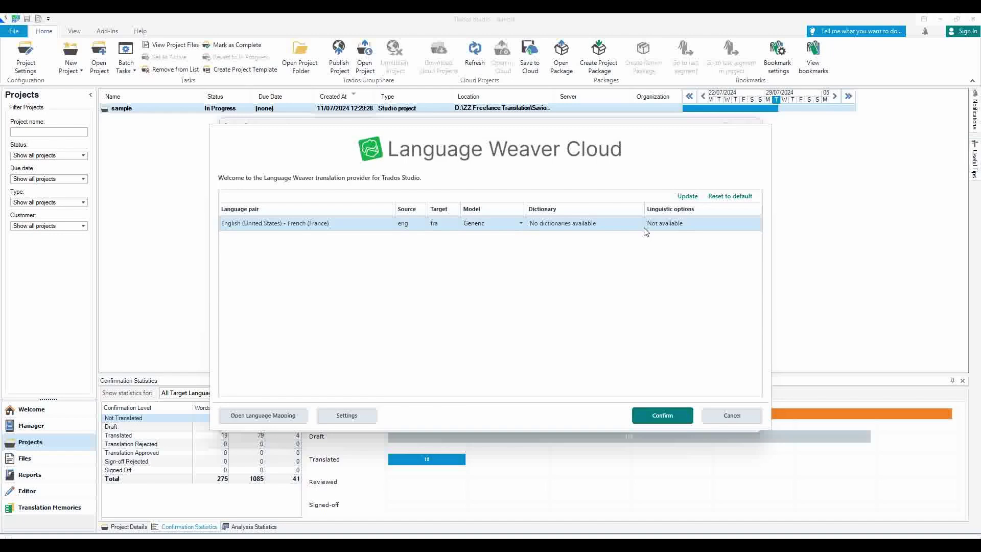
pyautogui.click(686, 196)
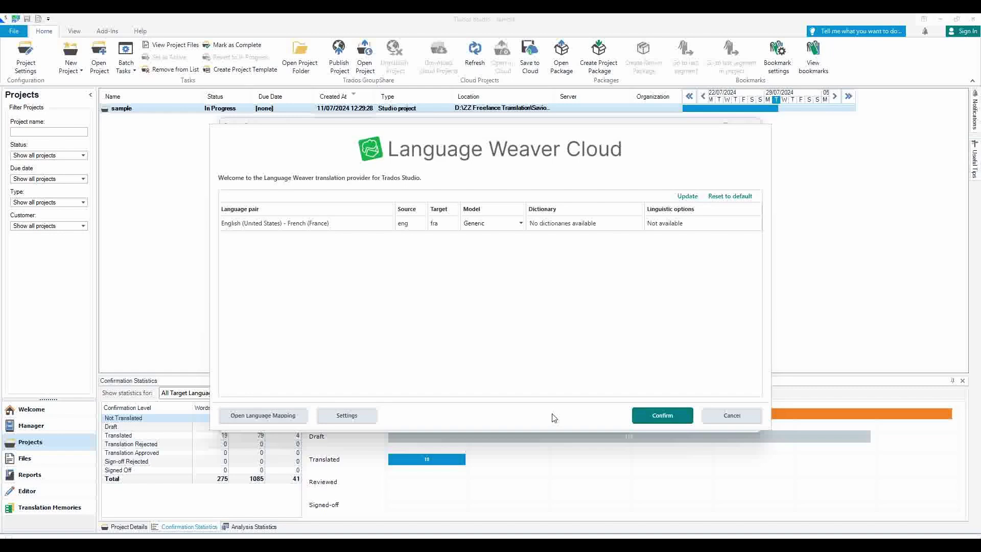
# Browse and close the language mapping list, then confirm the Language Weaver Cloud provider.
pyautogui.click(265, 416)
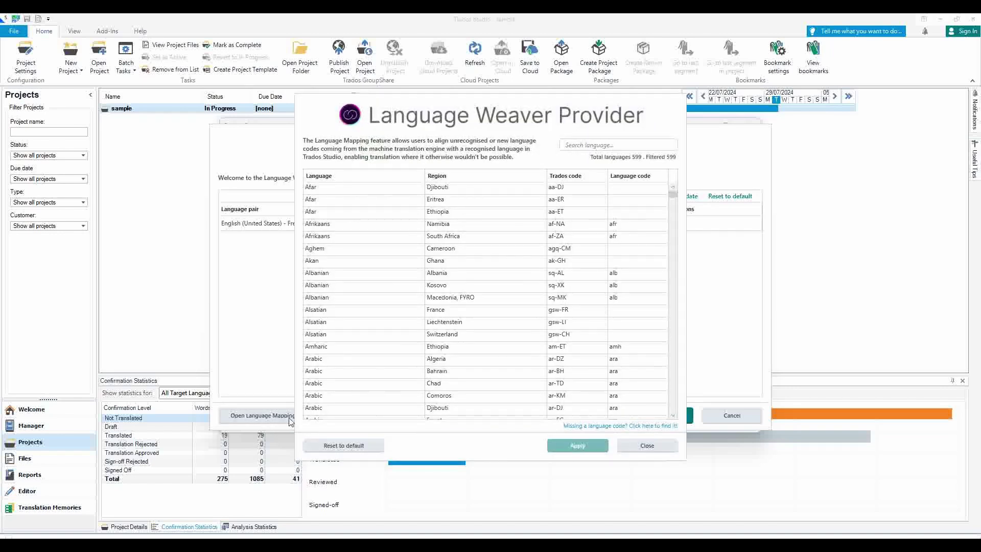
pyautogui.scroll(-3, 529, 288)
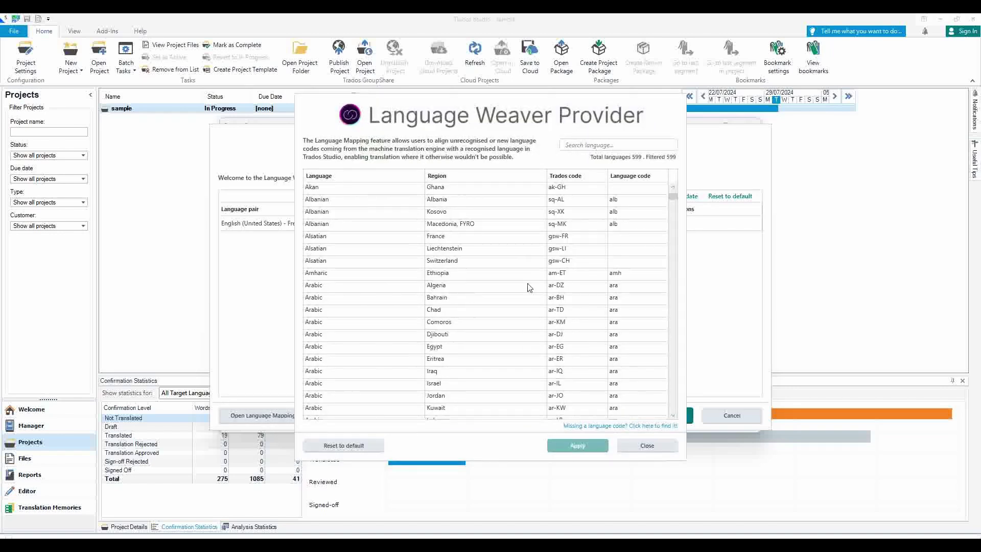
pyautogui.scroll(-3, 529, 287)
pyautogui.scroll(6, 529, 287)
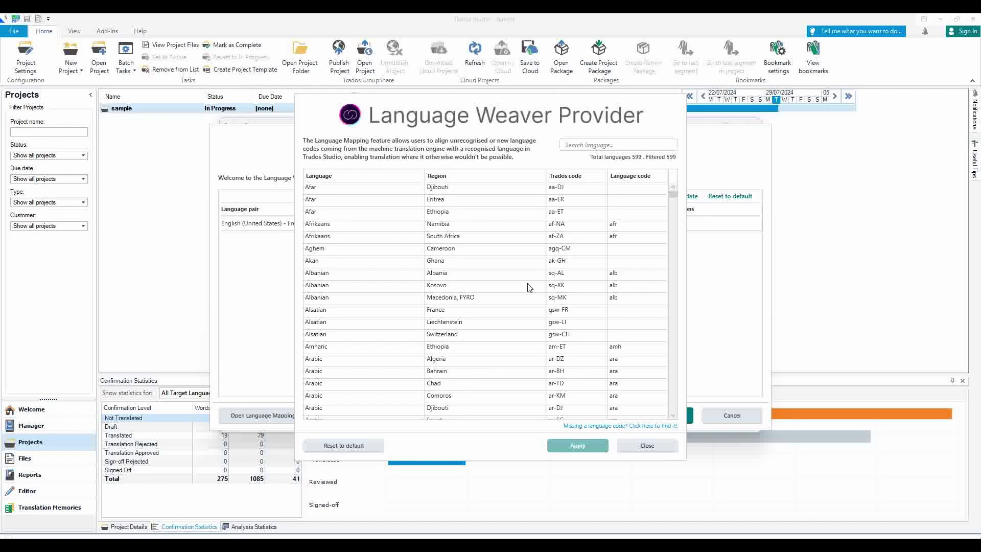
pyautogui.scroll(-5, 529, 287)
pyautogui.scroll(-5, 529, 288)
pyautogui.scroll(-5, 529, 287)
pyautogui.scroll(-5, 529, 287)
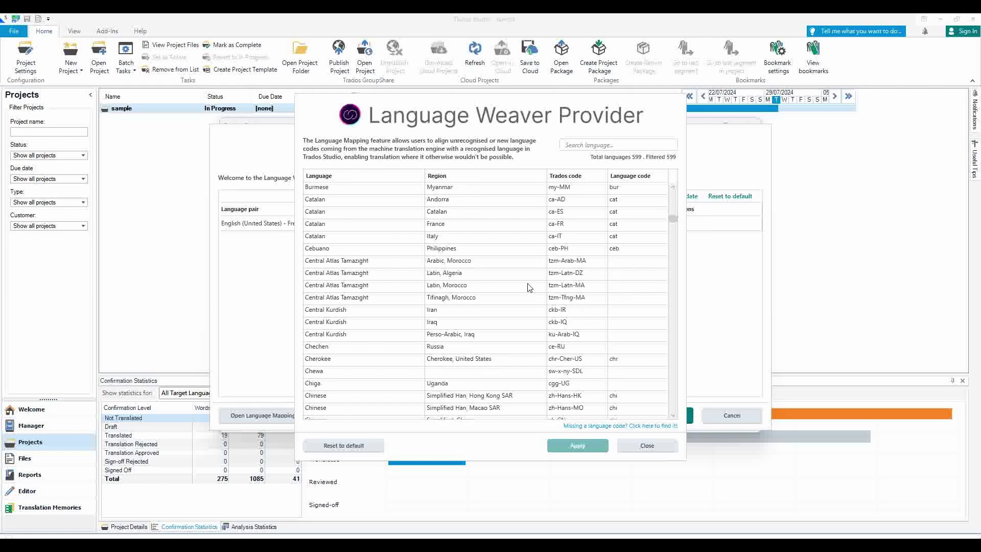
pyautogui.click(647, 447)
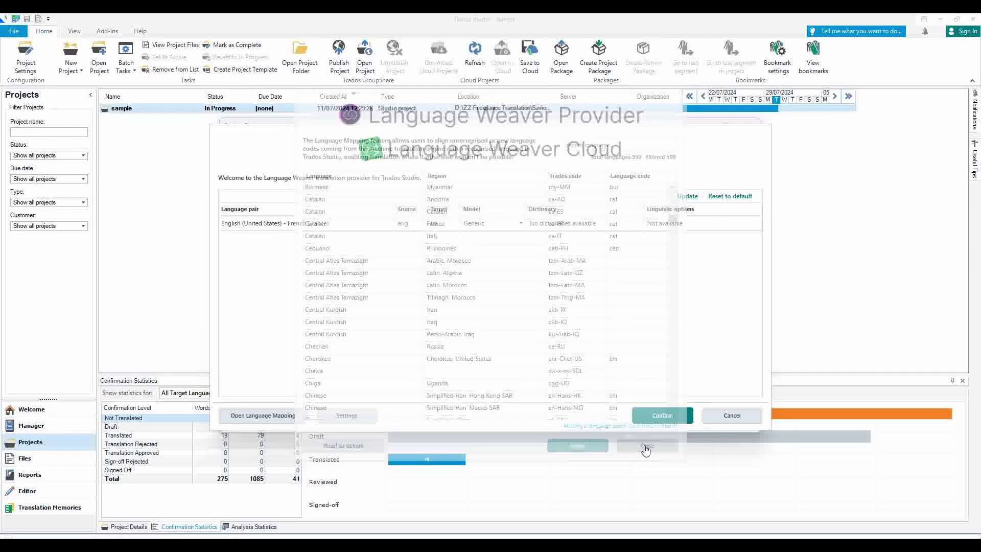
pyautogui.click(648, 421)
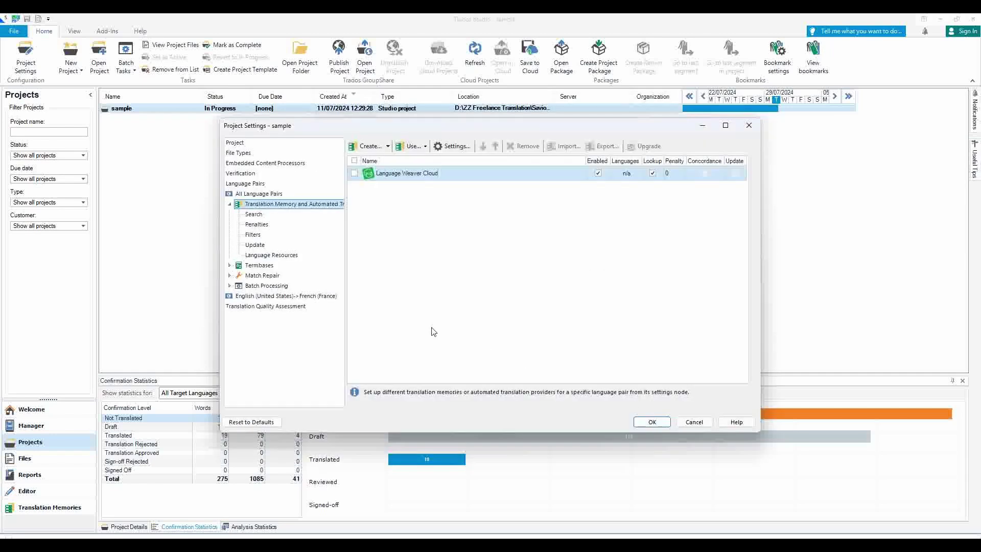